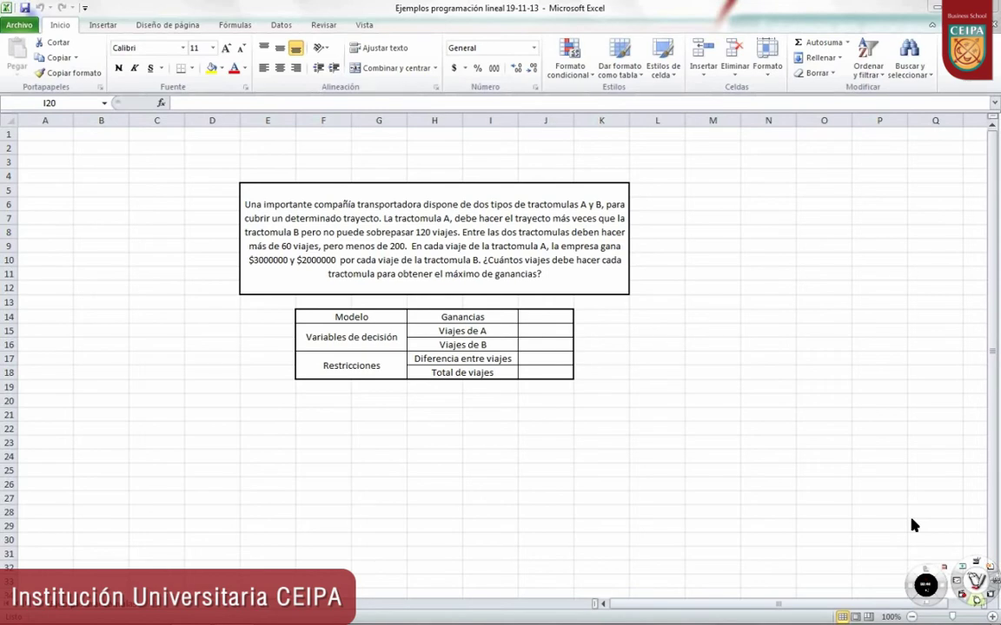
- Review the Modelo table's row labels and the problem statement
left_click(367, 317)
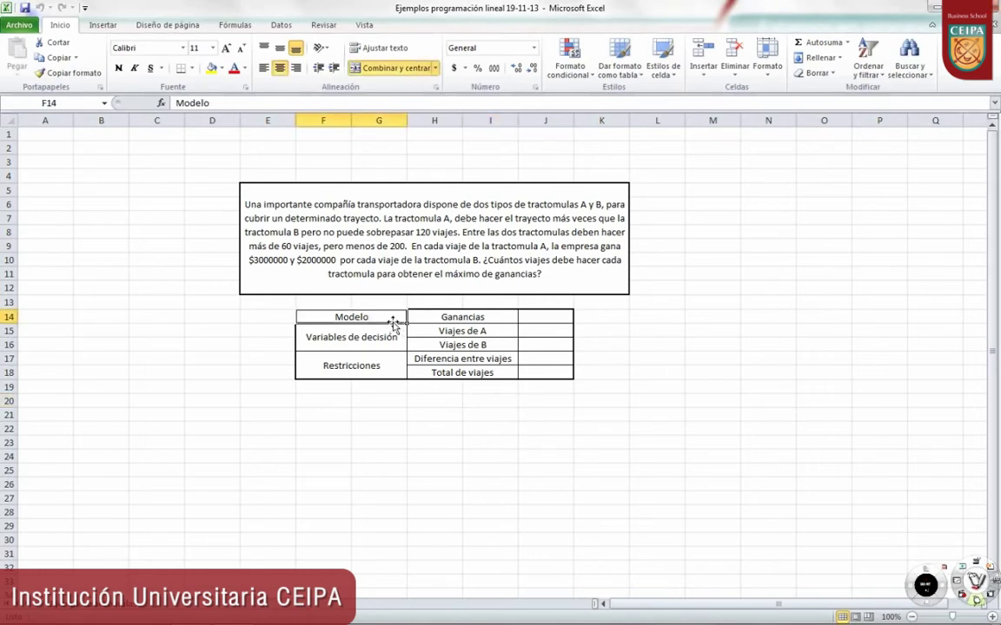
left_click(469, 318)
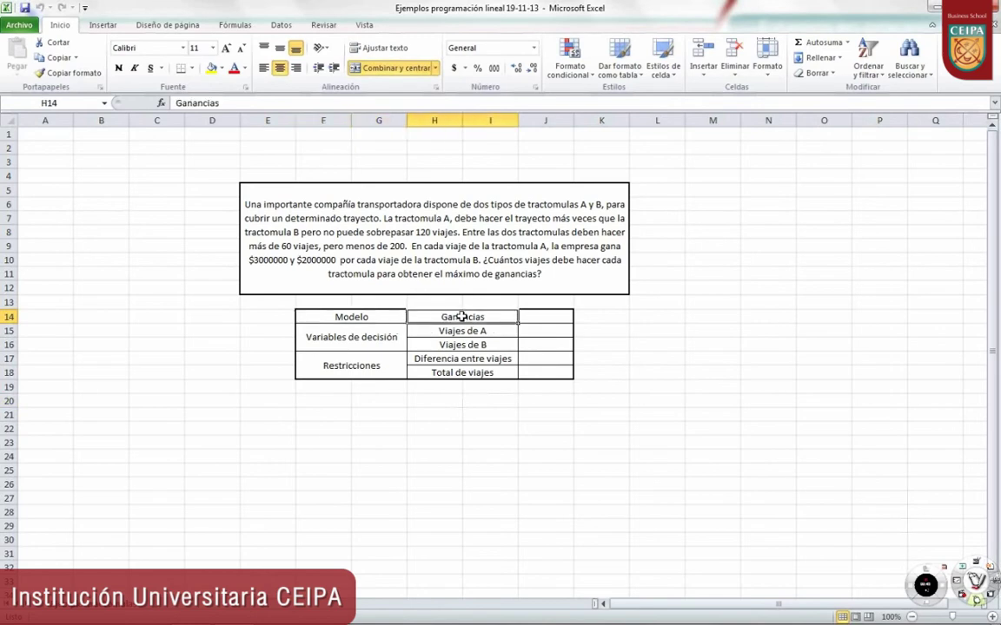
left_click(393, 337)
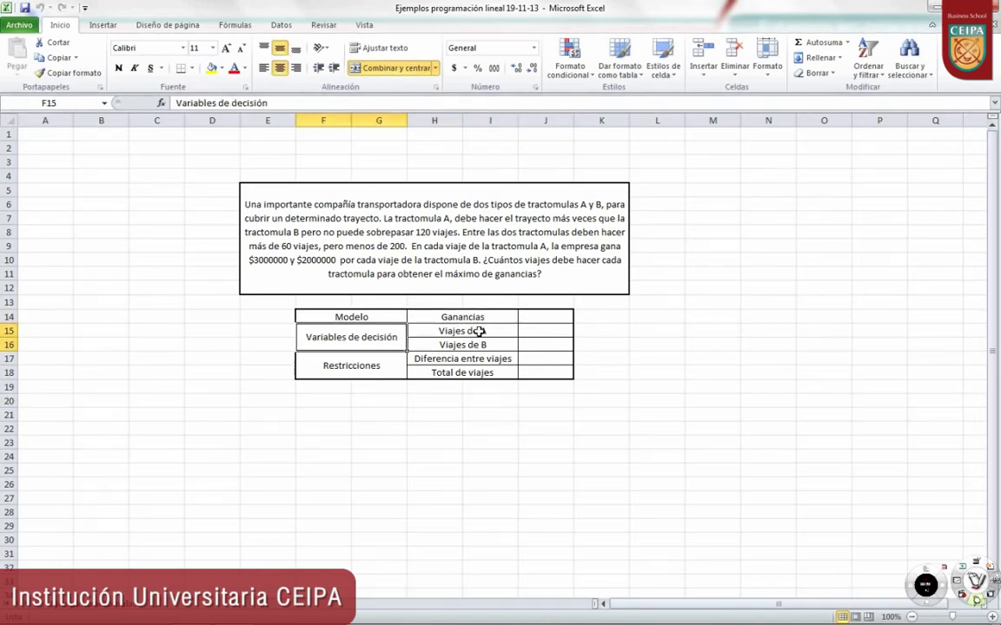
left_click(479, 331)
left_click(450, 345)
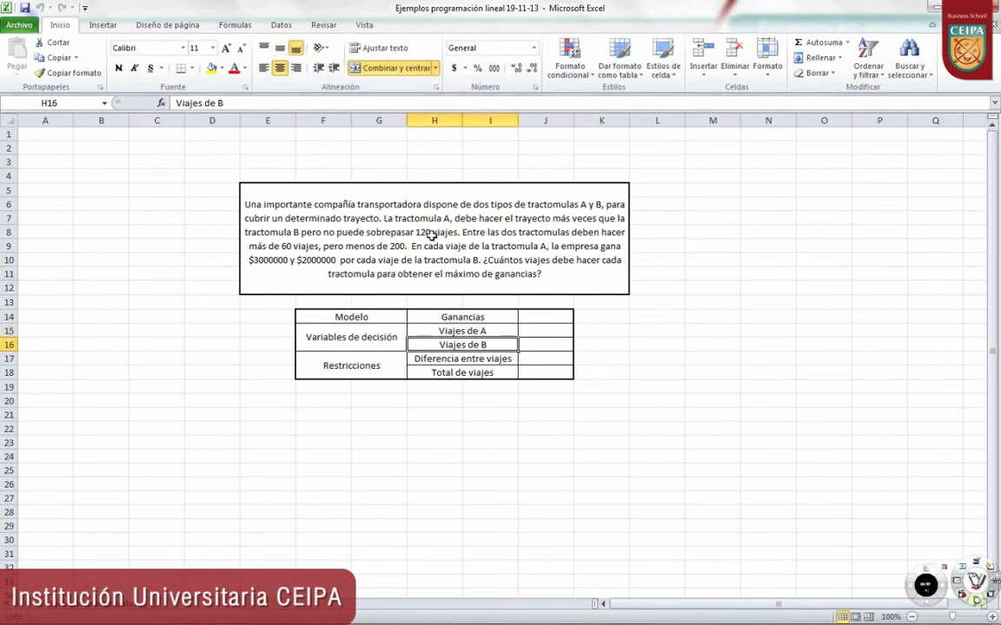
left_click(468, 373)
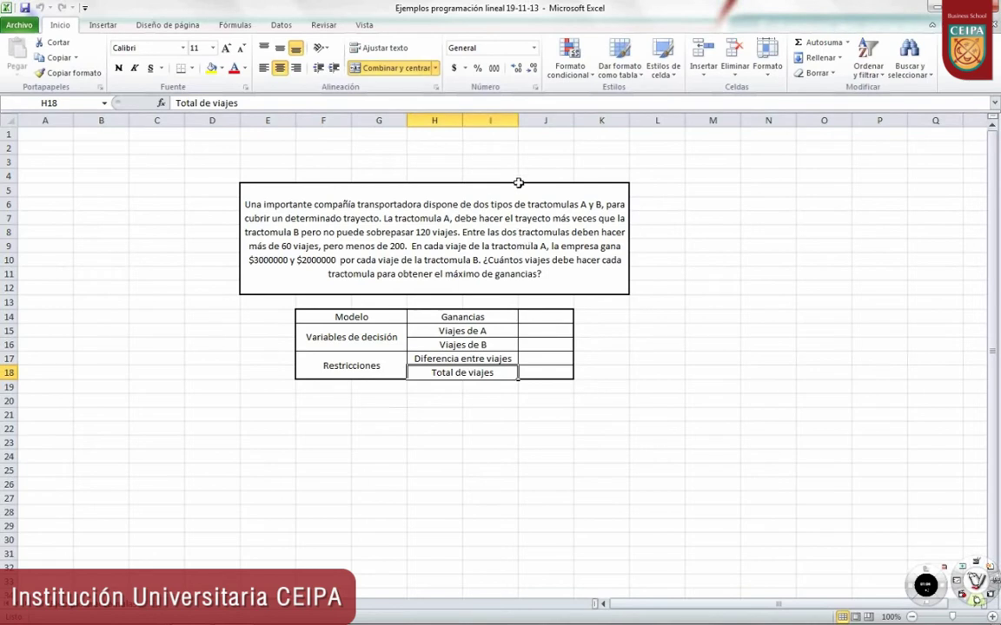
left_click(505, 232)
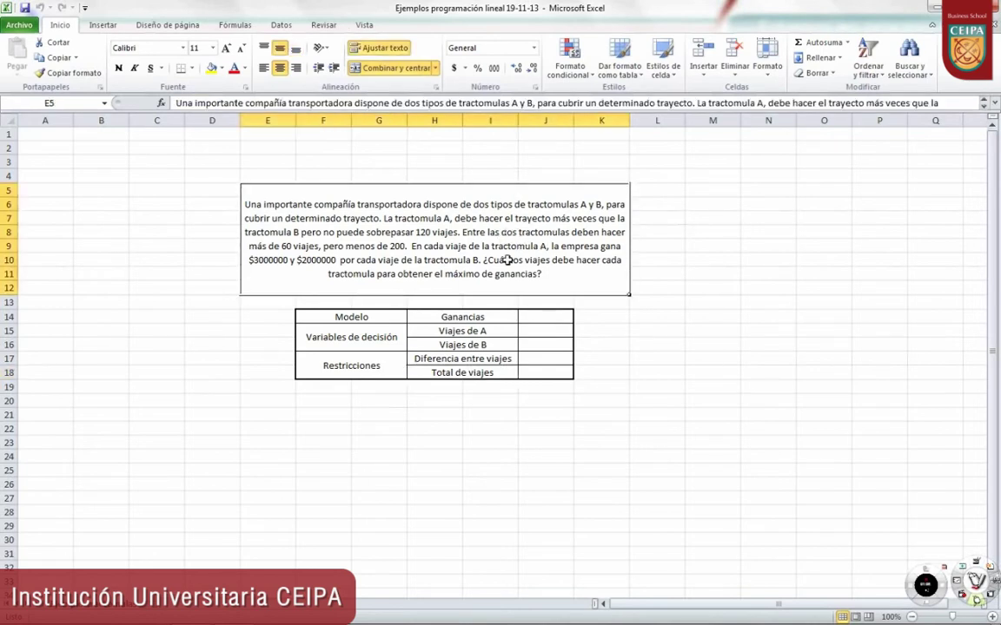
- Enter the profit formula =3000000*J15+2000000*J16 in the Ganancias cell J14
left_click(529, 318)
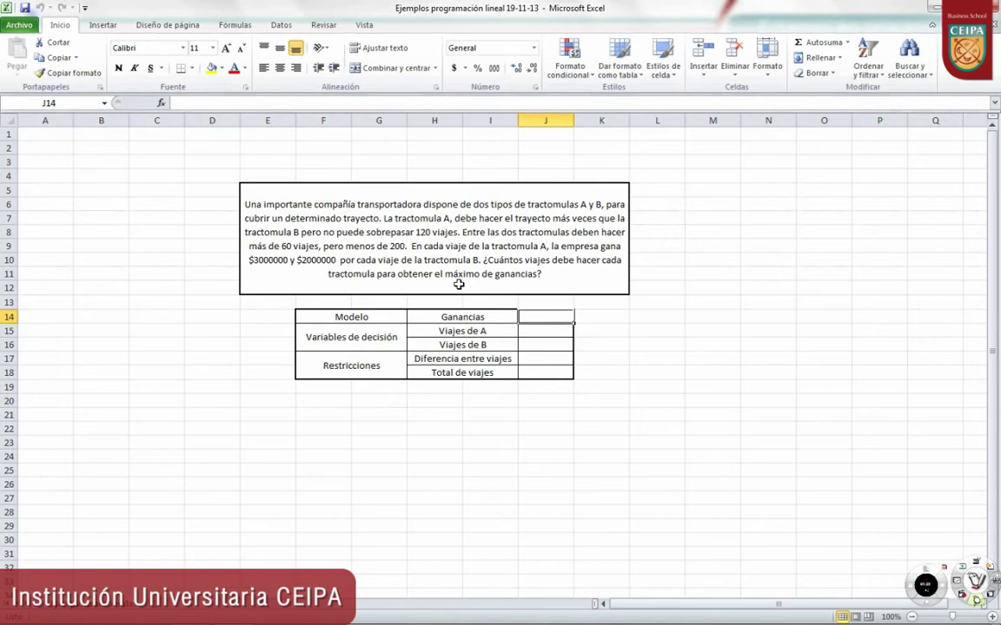
type("=3")
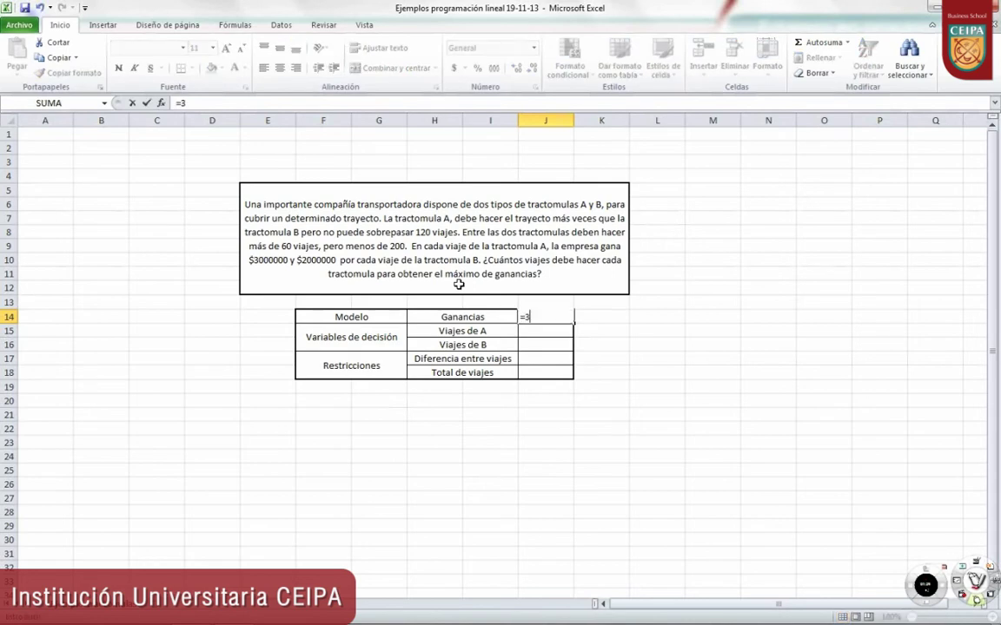
type("000000*")
left_click(545, 330)
type("+")
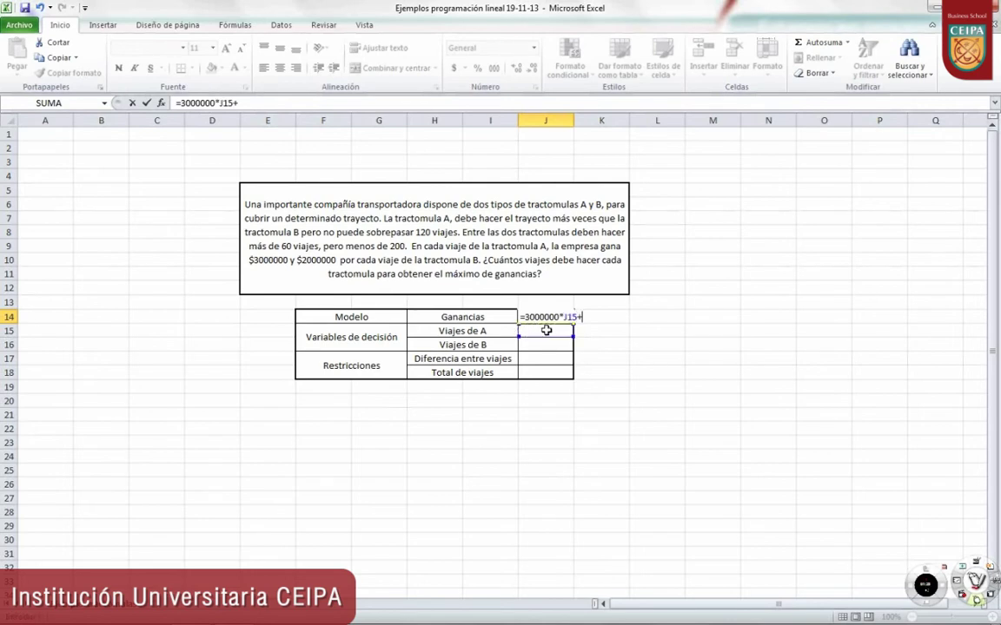
type("200000")
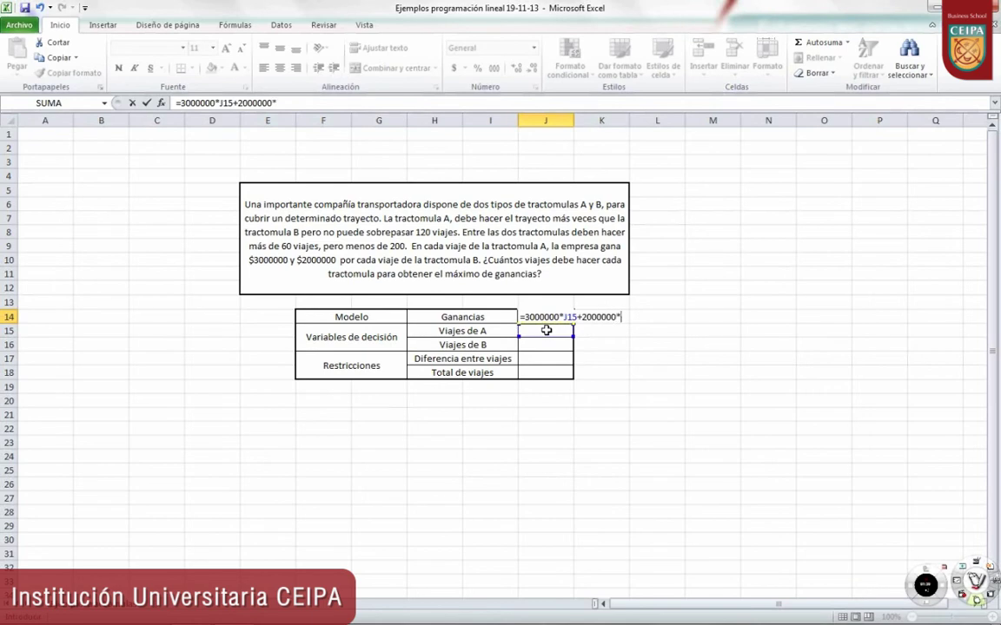
left_click(543, 345)
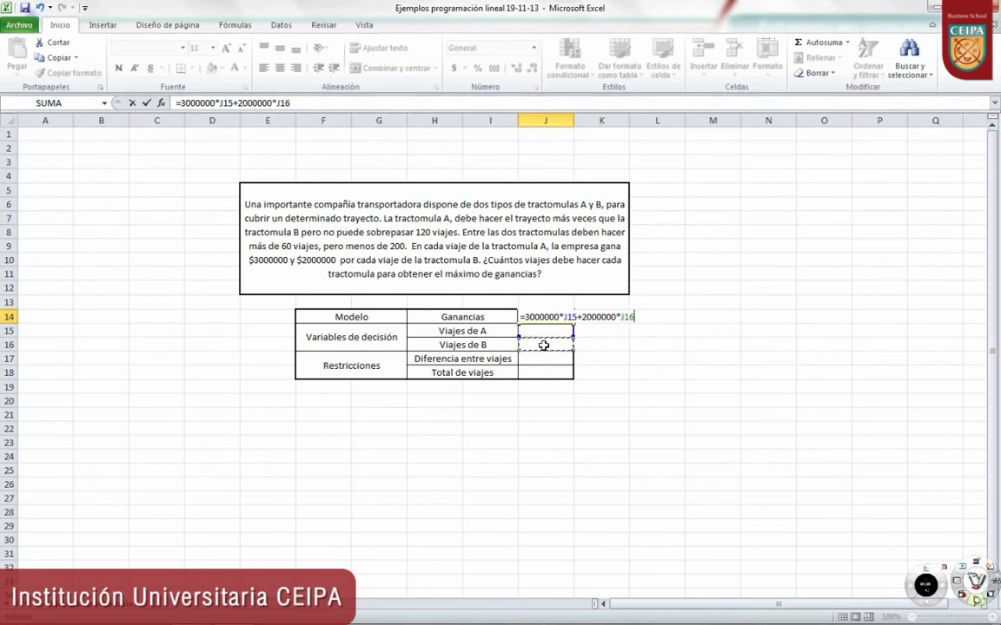
key("Return")
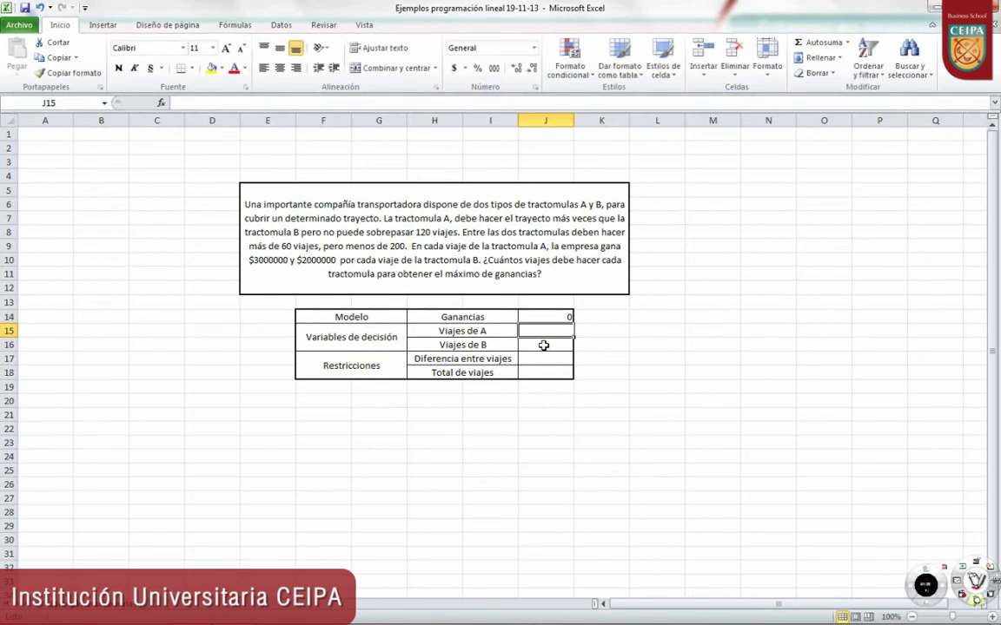
left_click(550, 319)
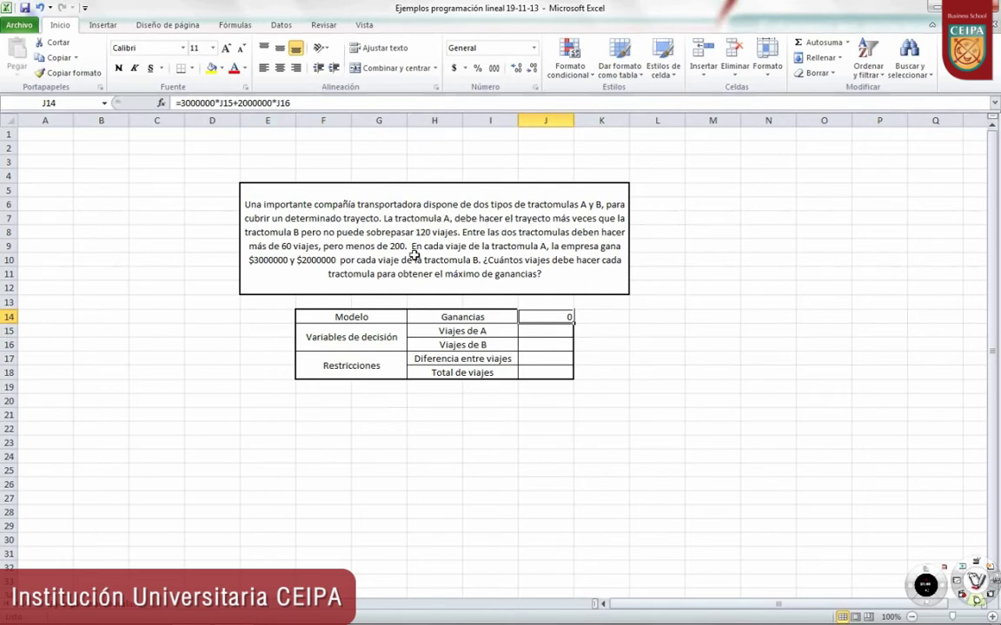
- Enter =J15-J16 in J17 for Diferencia entre viajes
left_click(545, 360)
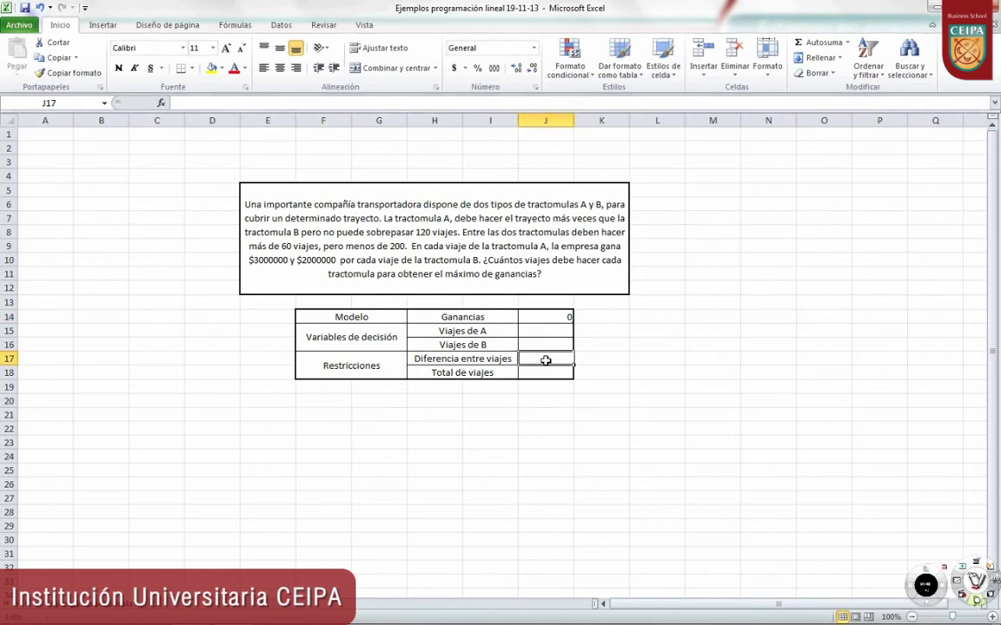
type("=")
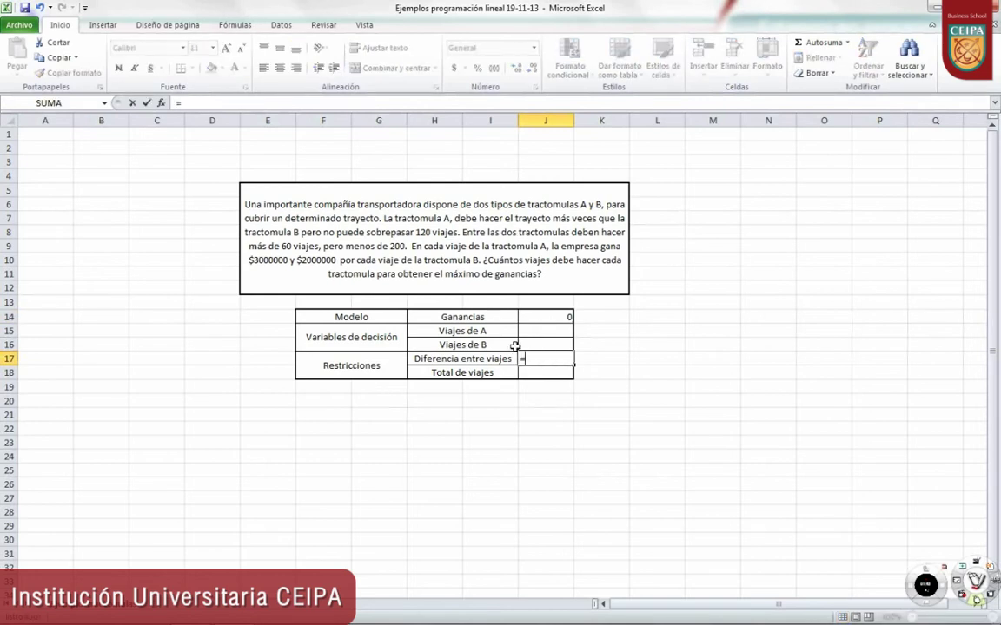
left_click(552, 332)
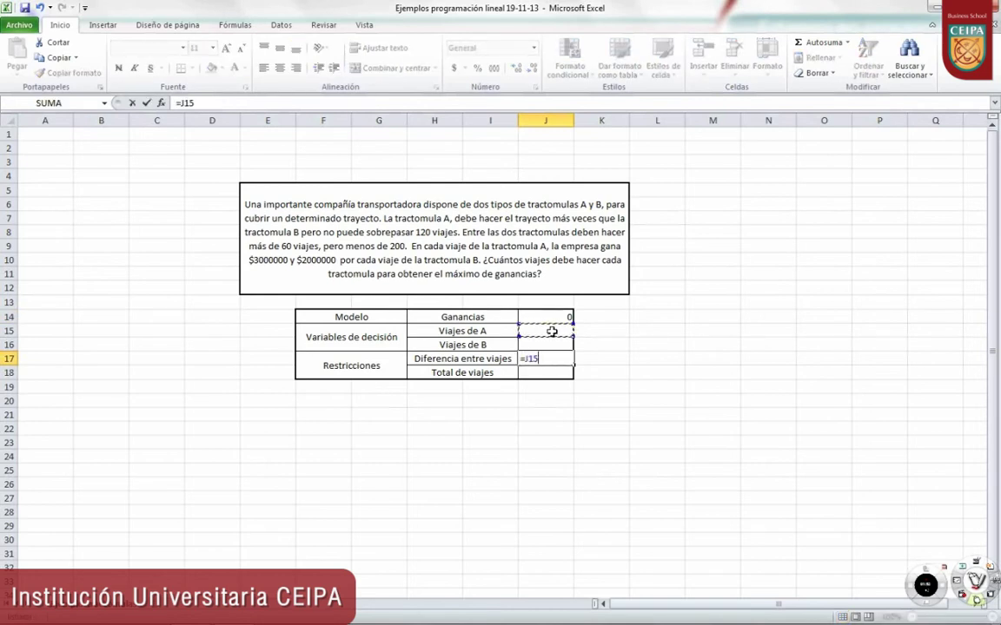
type("-")
left_click(557, 346)
key("Return")
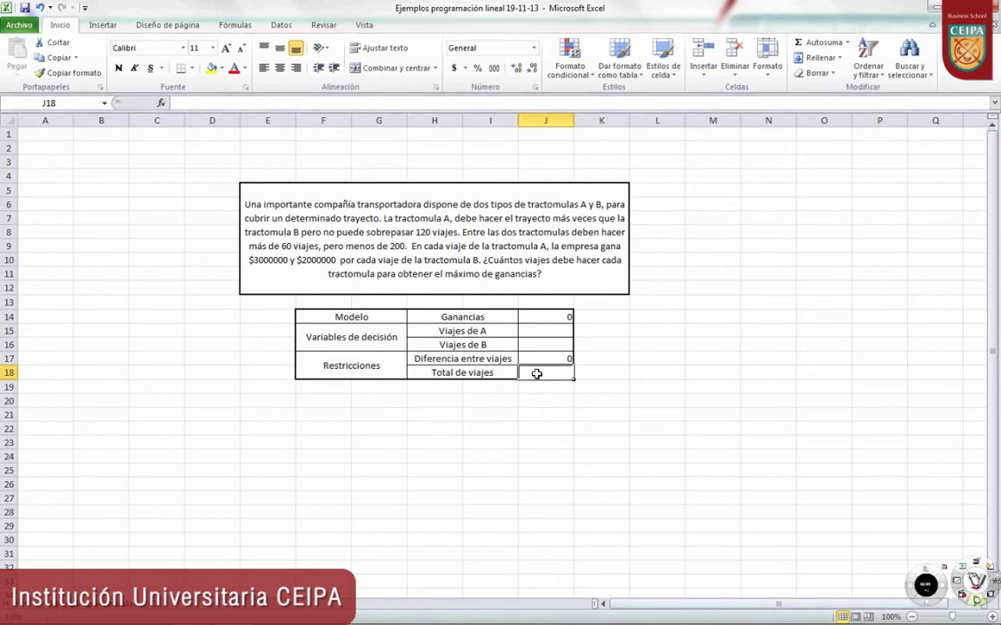
- Enter =J15+J16 in J18 for Total de viajes
type("=")
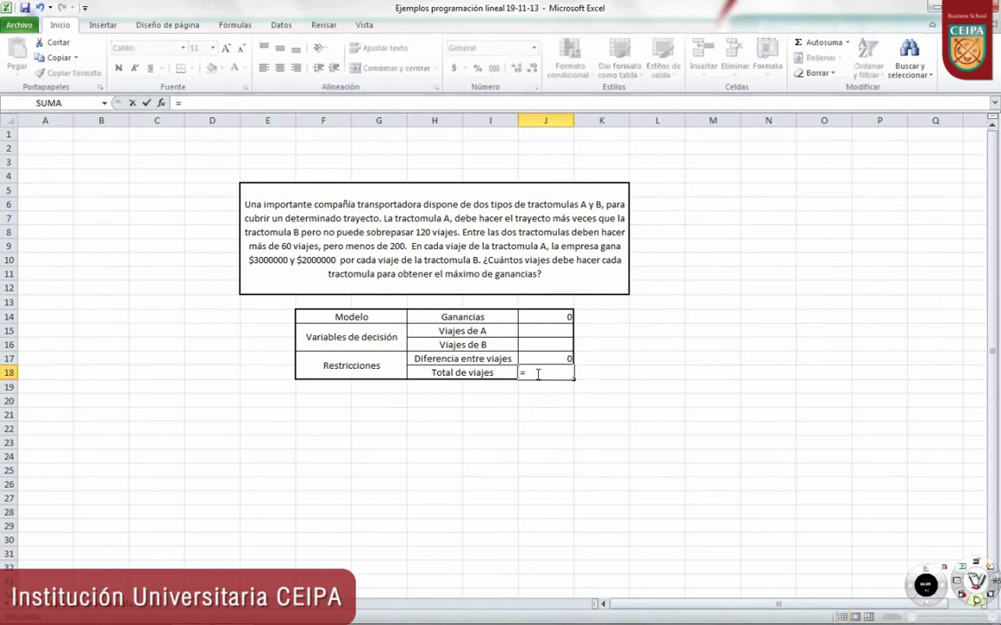
left_click(543, 331)
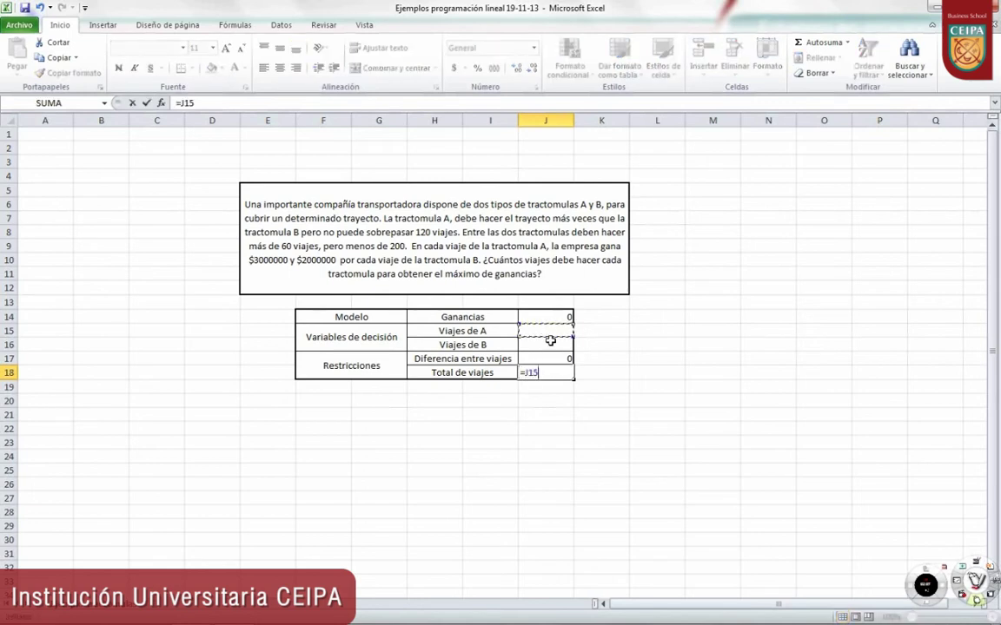
type("+")
left_click(552, 343)
key("Return")
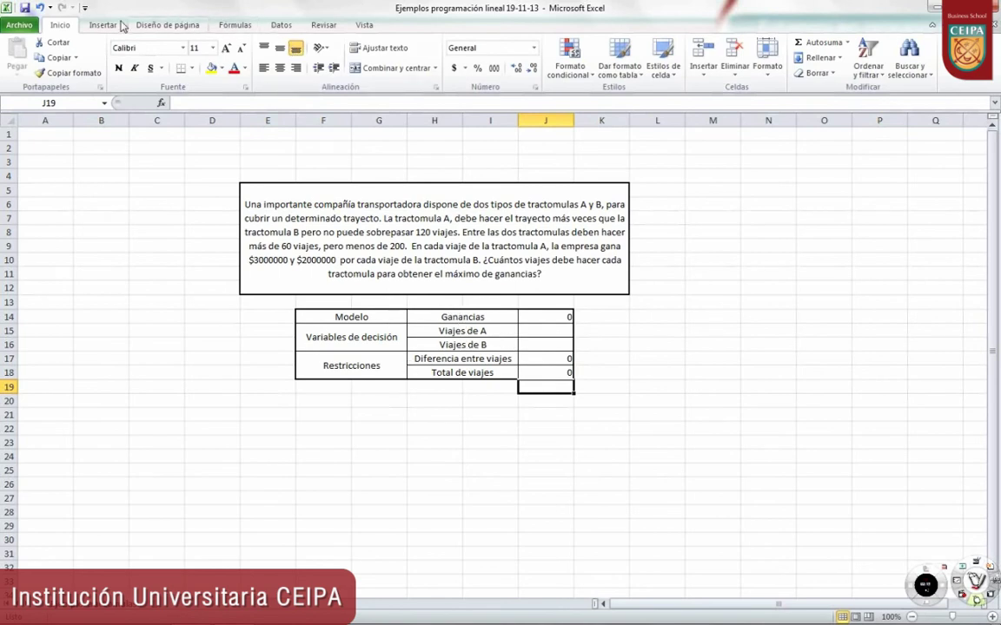
- Open Solver and set the objective to maximise the profit cell J14
left_click(280, 25)
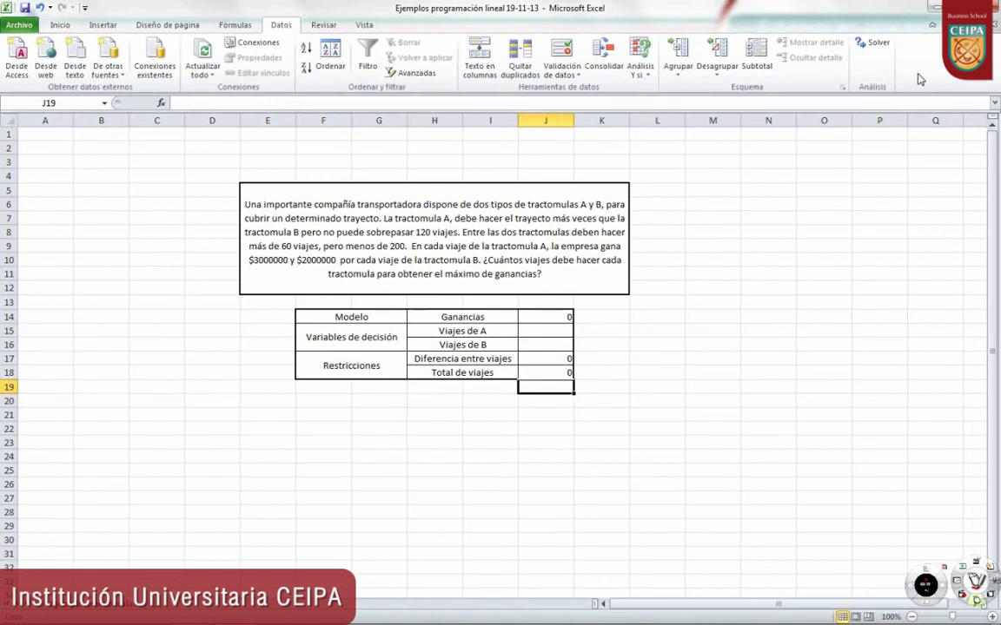
left_click(875, 45)
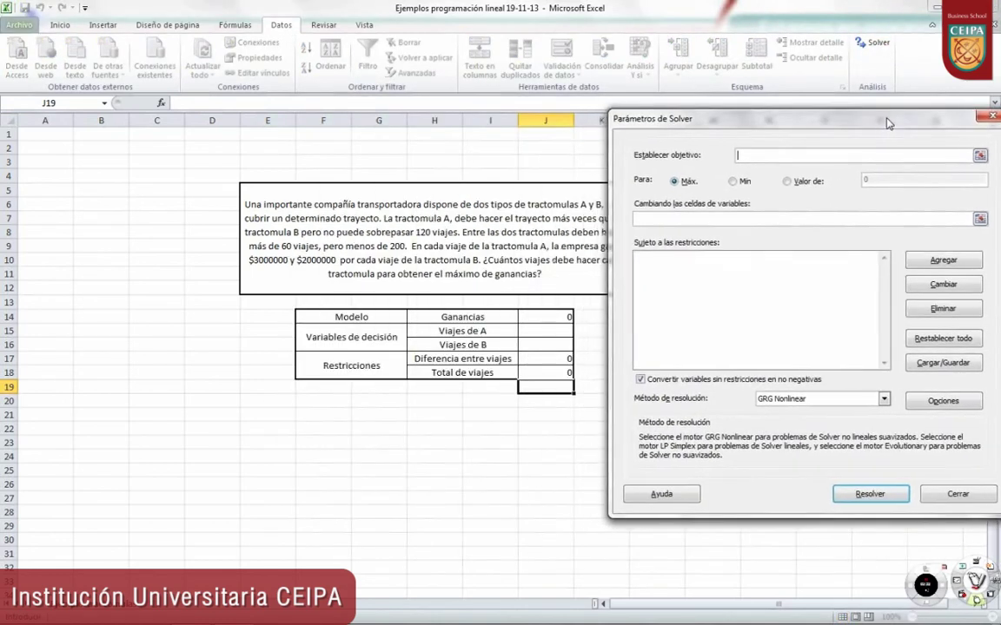
left_click_drag(577, 115, 876, 117)
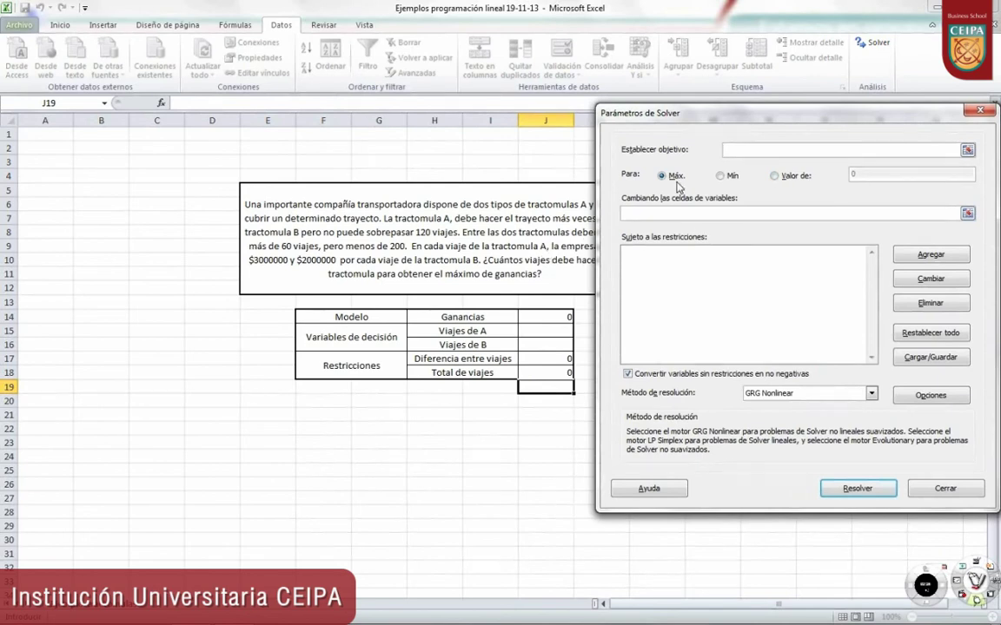
left_click(566, 314)
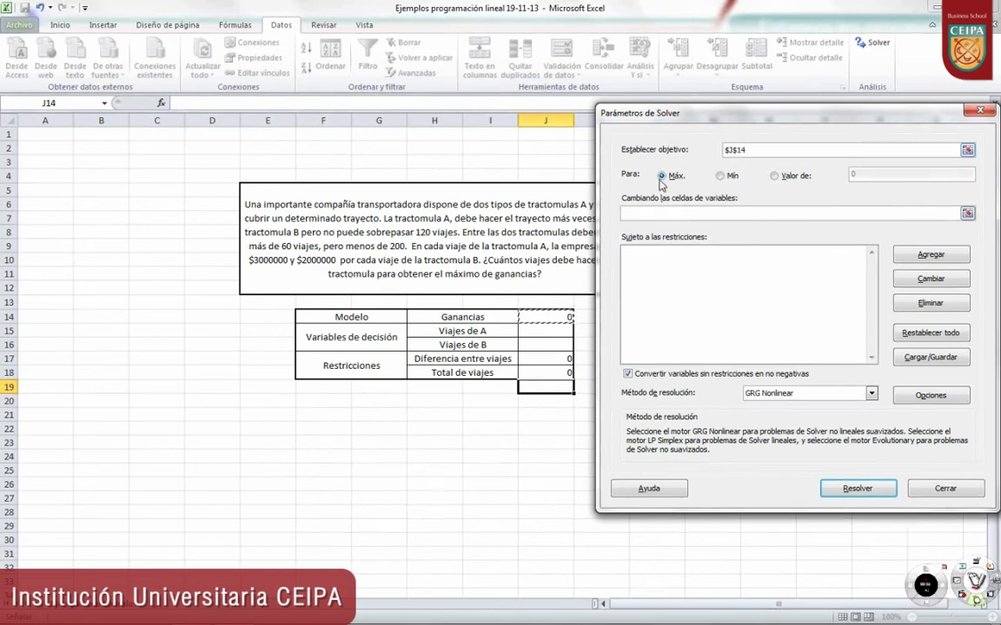
- Set J15:J16 as the variable cells and open Agregar restricción
left_click(676, 211)
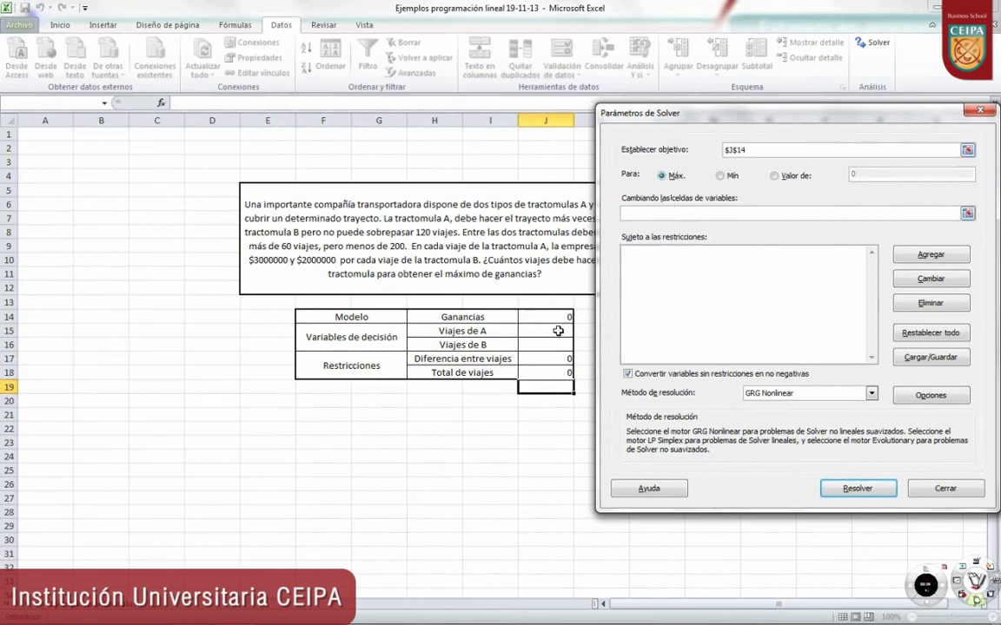
left_click_drag(554, 331, 557, 345)
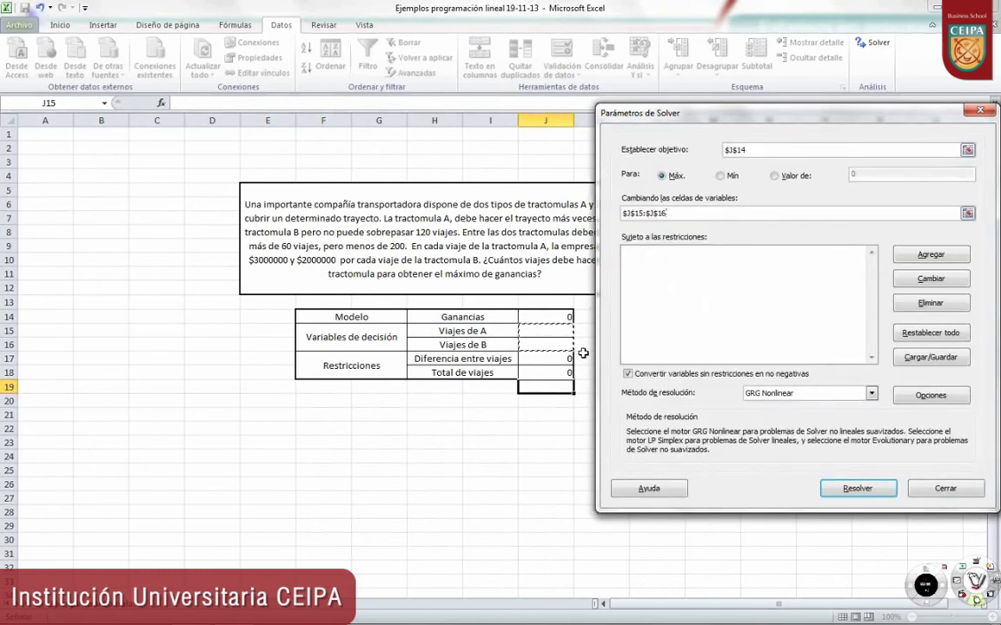
left_click(666, 275)
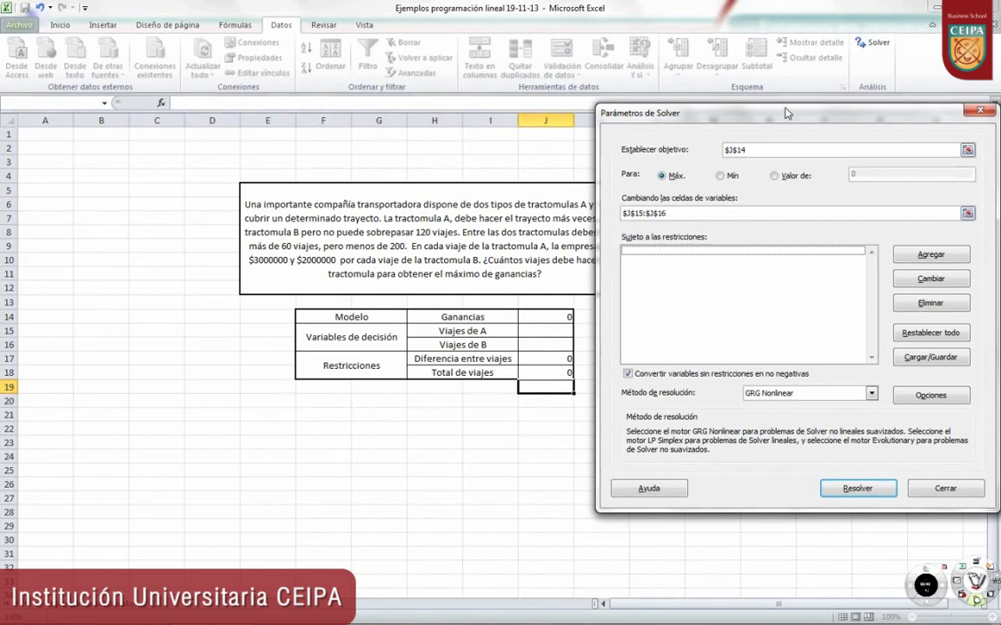
left_click_drag(714, 99, 747, 99)
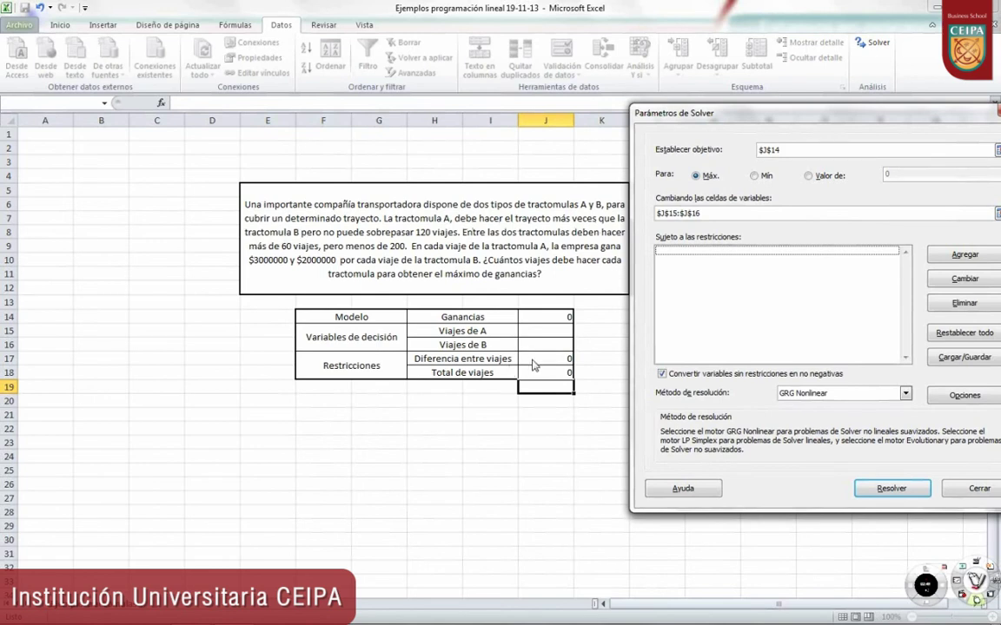
left_click(964, 254)
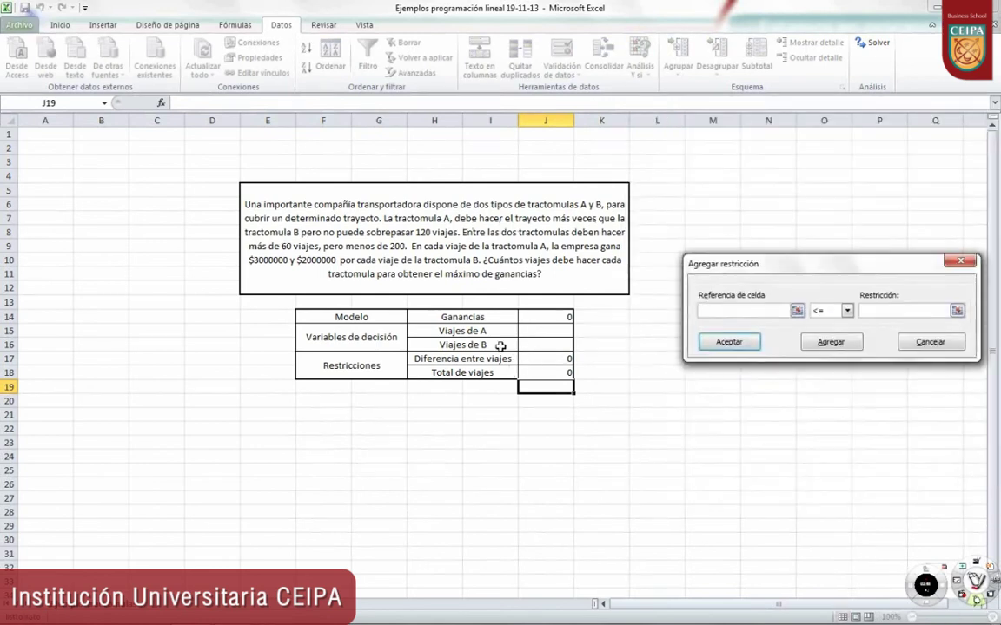
- Add the constraints J17 >= 0 and J15 <= 120
left_click(543, 358)
left_click(847, 311)
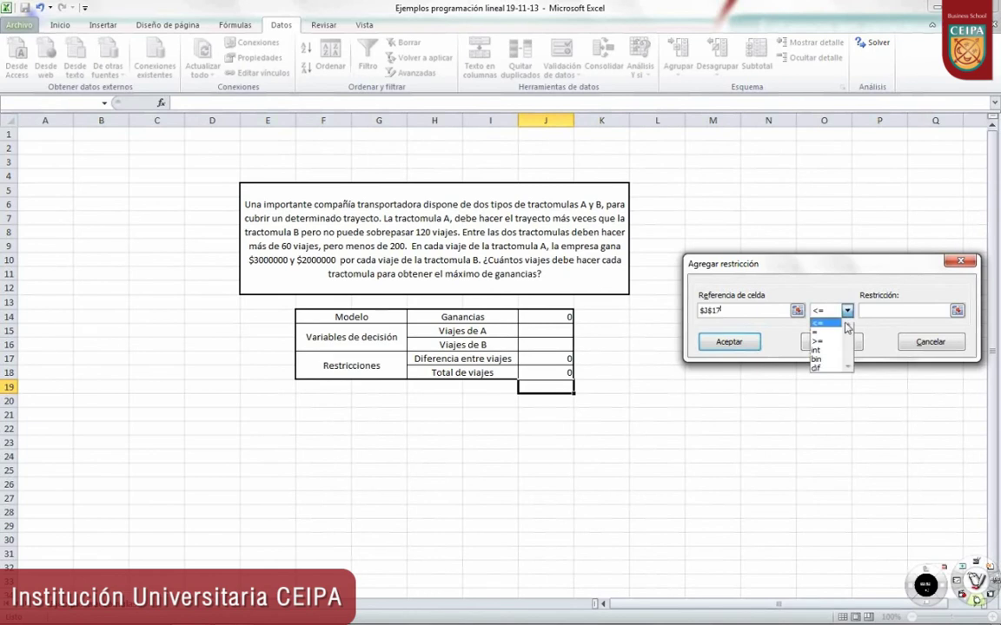
left_click(825, 338)
left_click(891, 311)
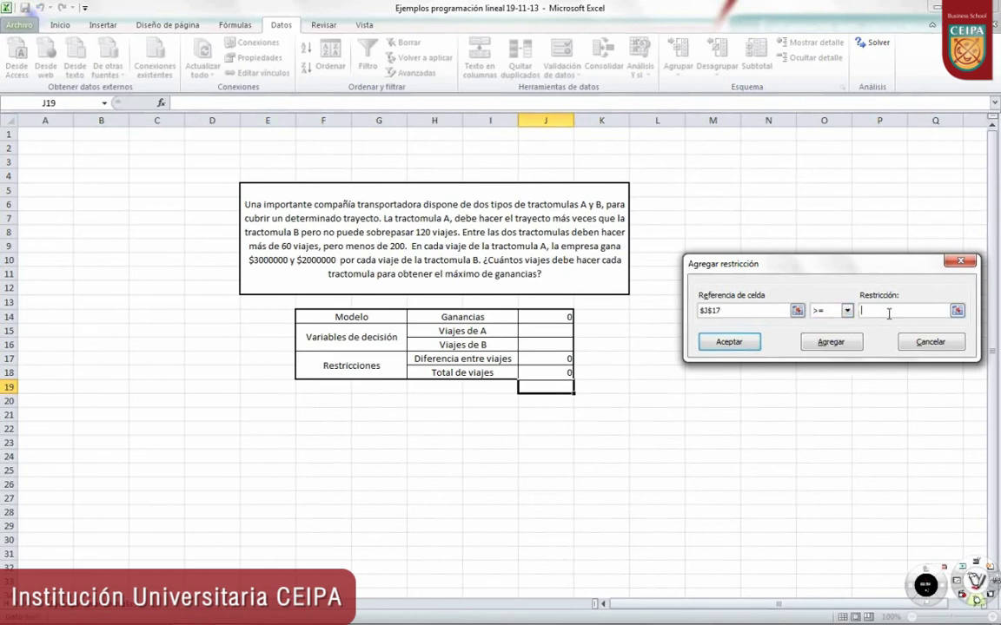
type("0")
left_click(827, 342)
left_click(532, 331)
left_click(861, 311)
type("2")
left_click(831, 341)
- Add the constraints J18 >= 60 and J18 <= 200
left_click(547, 373)
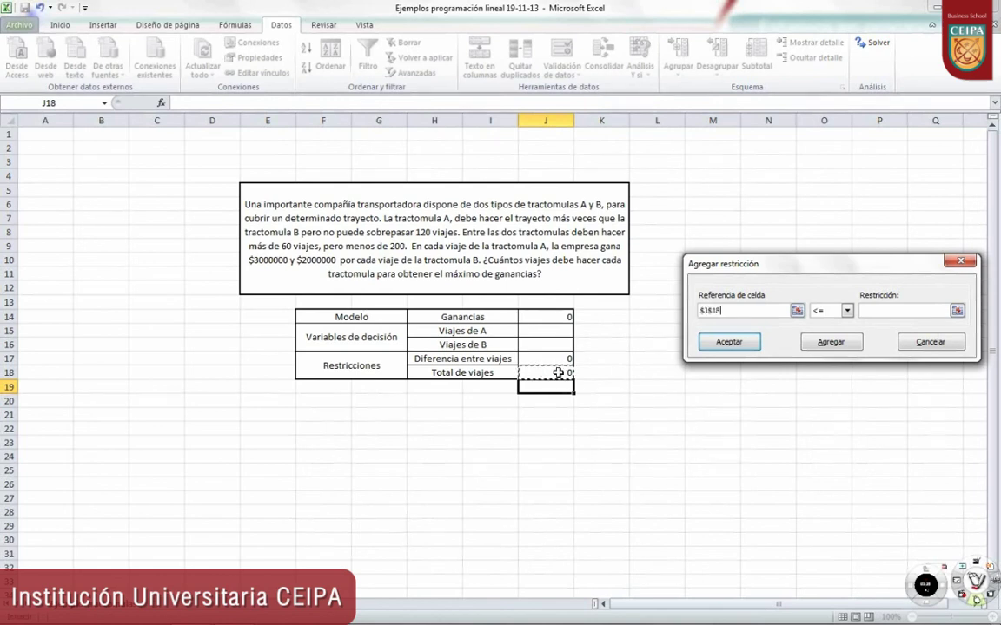
left_click(847, 311)
left_click(837, 342)
left_click(746, 341)
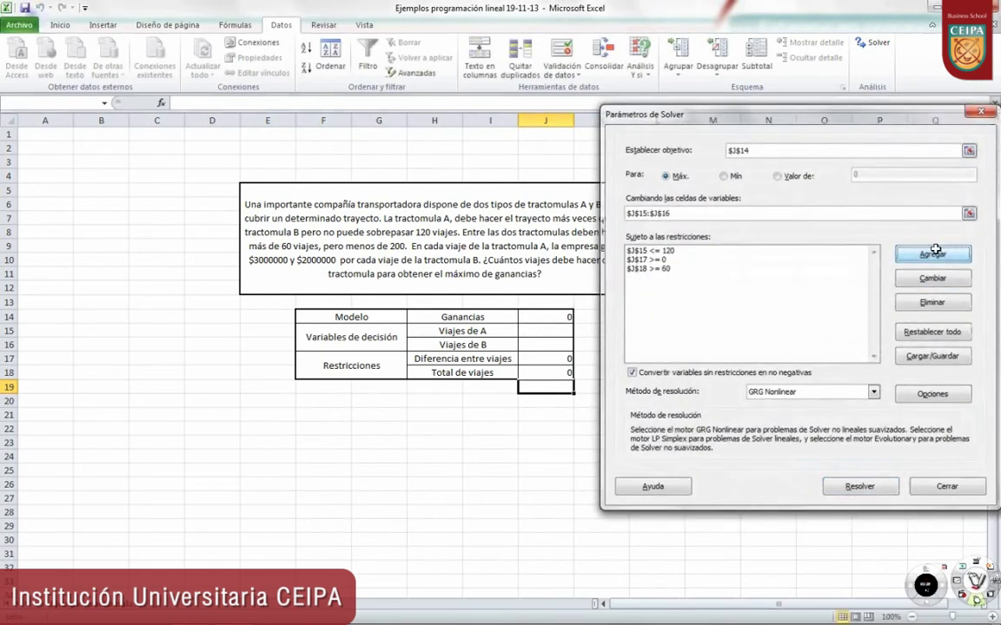
left_click(933, 252)
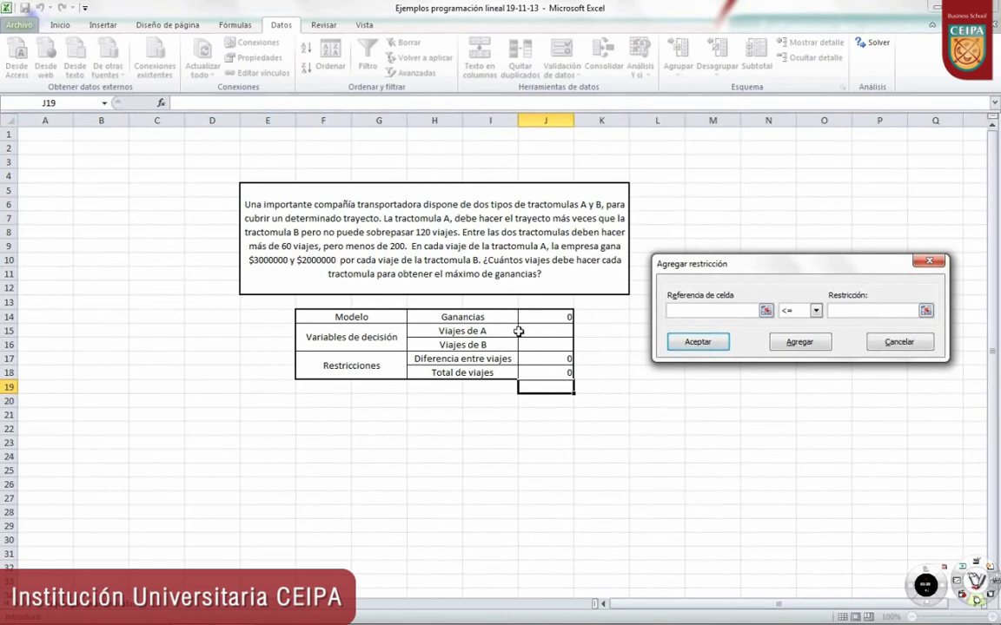
left_click(545, 373)
left_click(835, 310)
type("200")
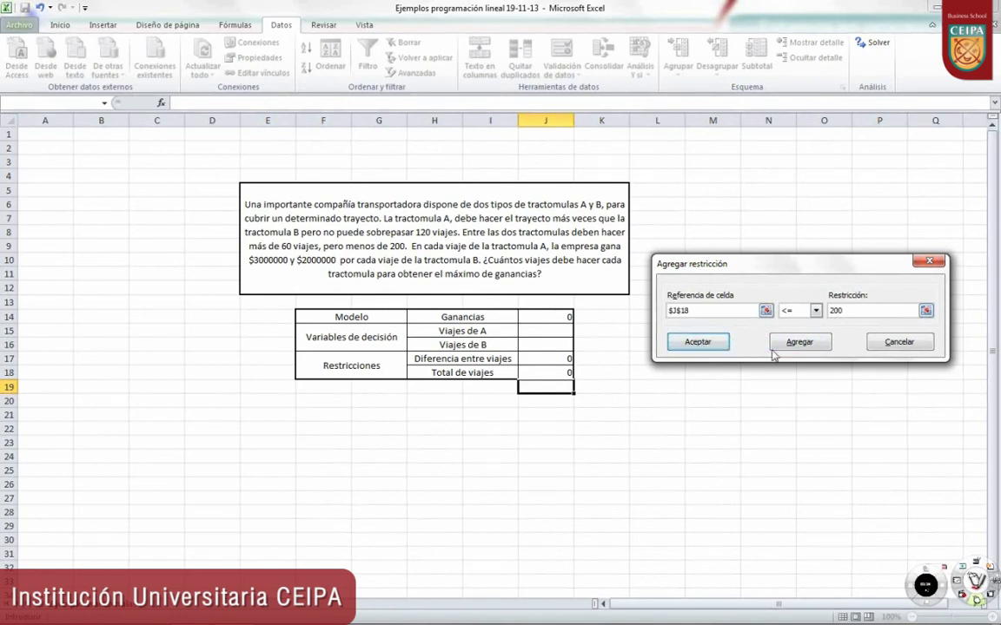
left_click(705, 344)
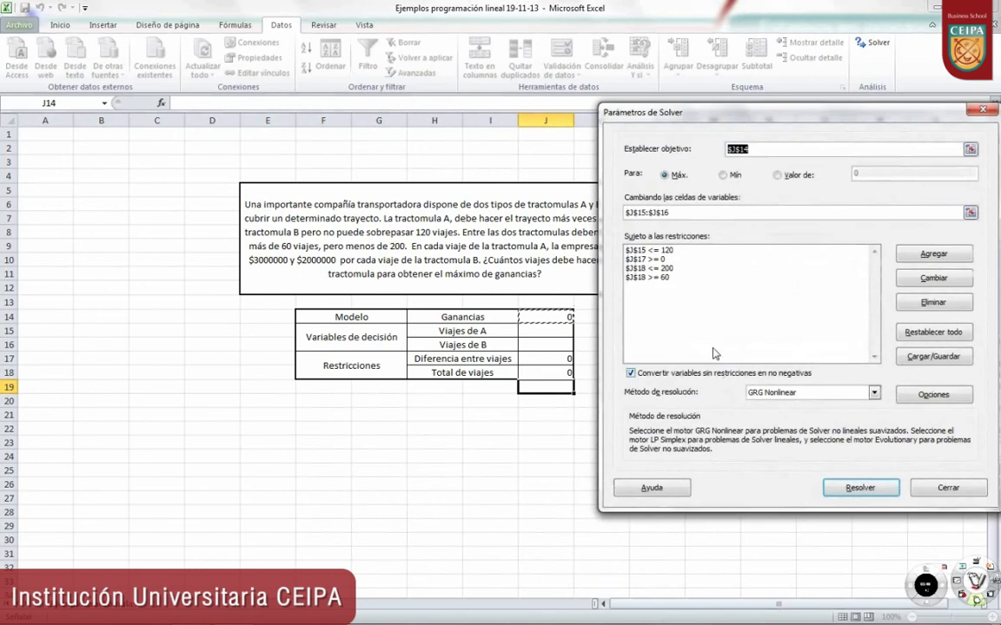
- Solve with Simplex LP, request the Confidencialidad report, and keep the solution (A=120, B=80)
mouse_move(800, 121)
left_mouse_down()
mouse_move(835, 126)
mouse_move(842, 93)
left_mouse_up()
left_click(888, 366)
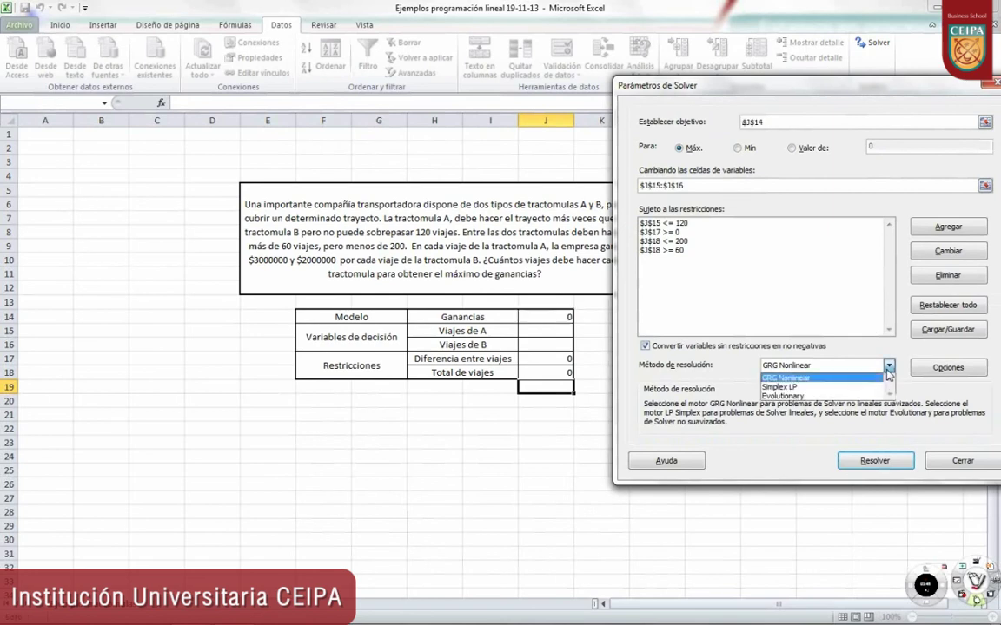
left_click(855, 388)
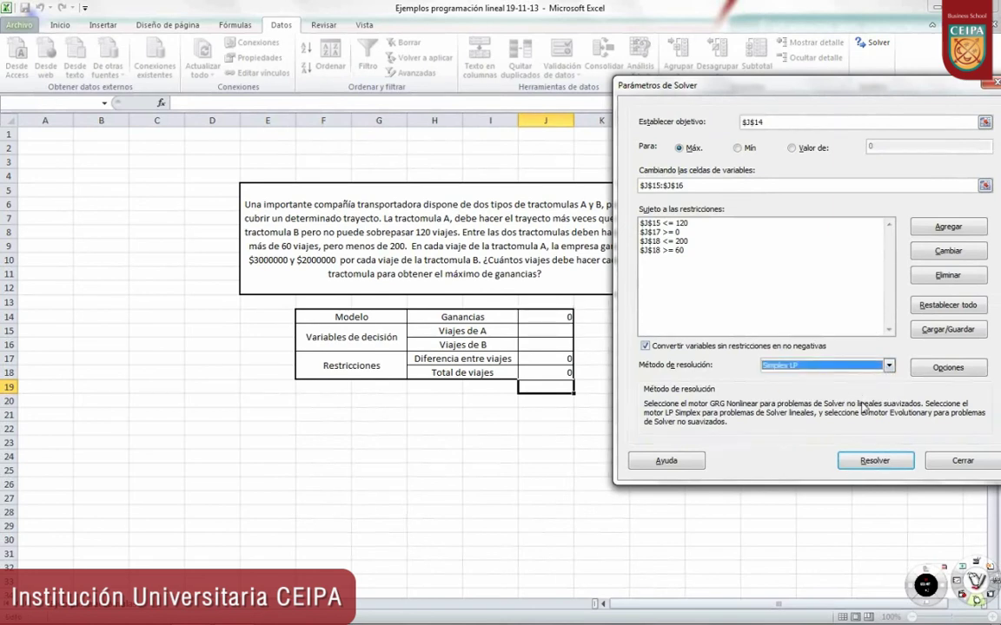
left_click(877, 461)
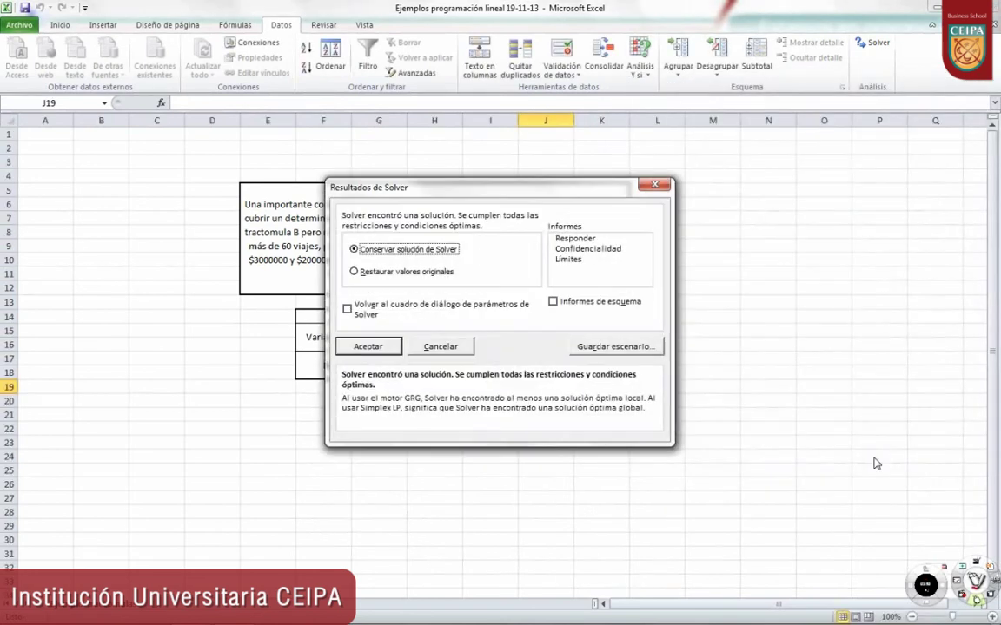
left_click(646, 249)
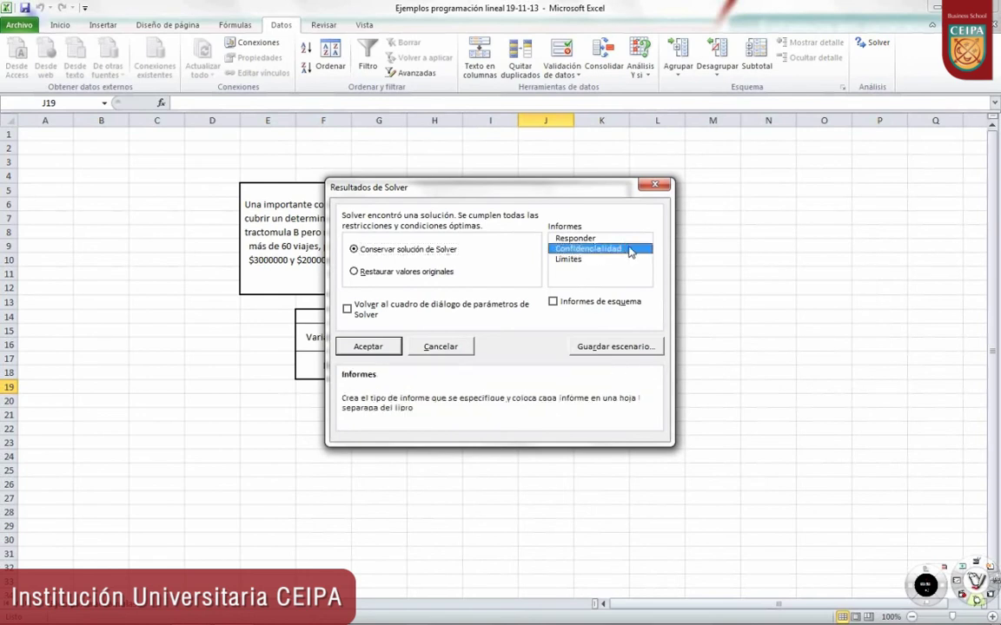
left_click(368, 347)
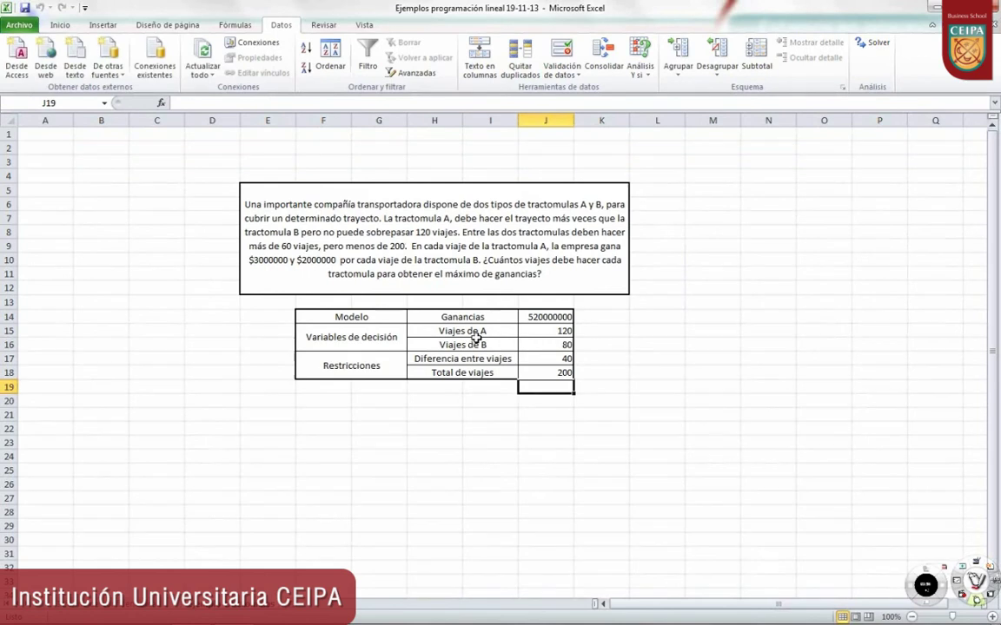
left_click(563, 334)
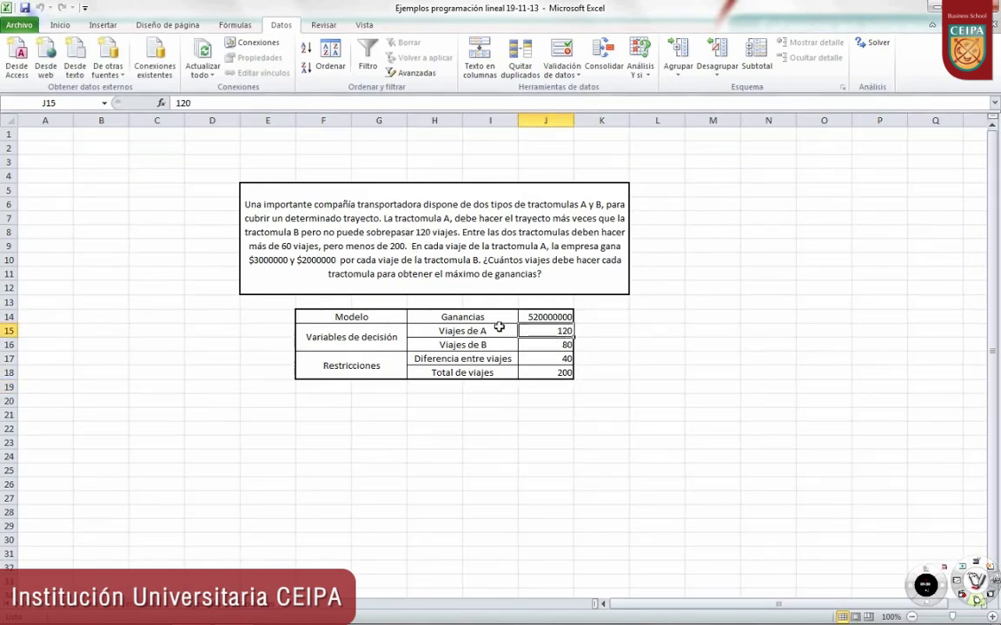
left_click(562, 345)
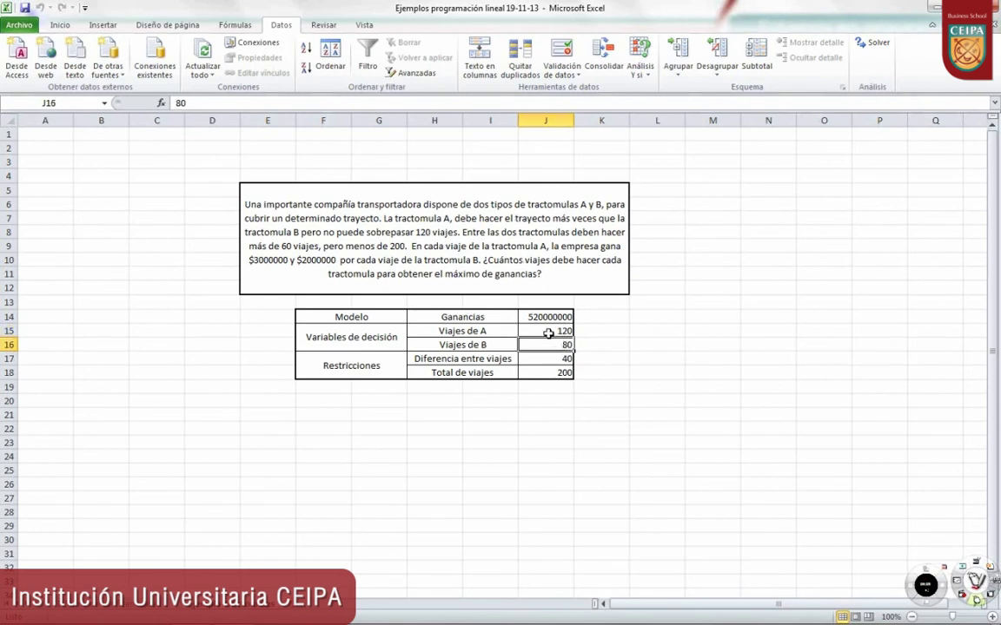
left_click(553, 358)
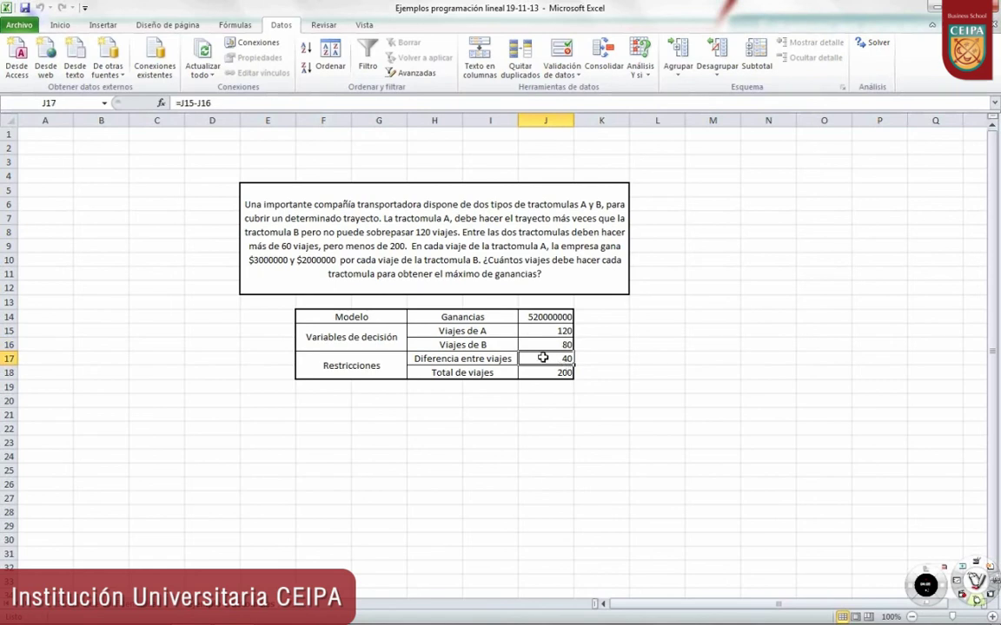